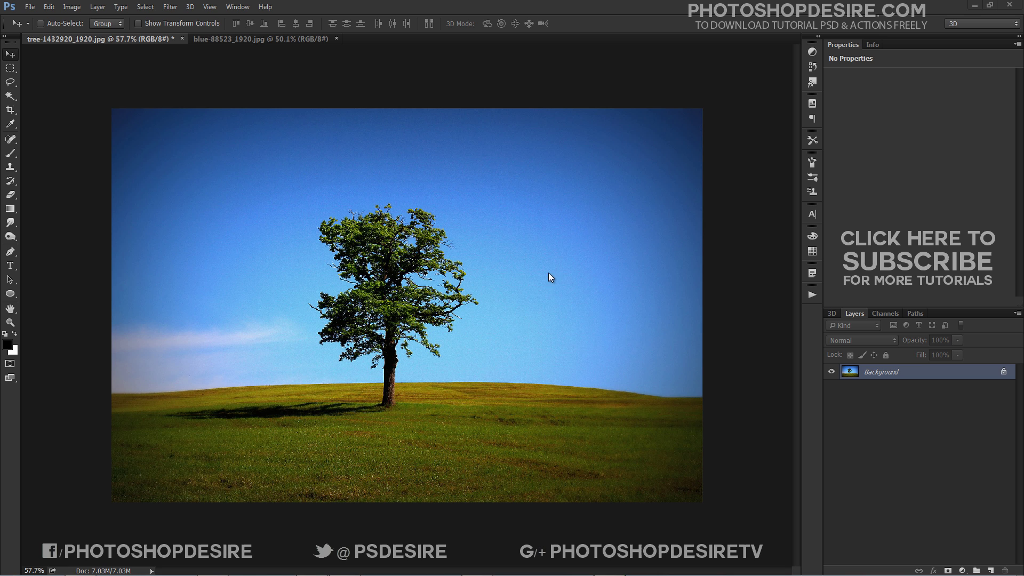
# Step: Bring the cloudy sky photo blue-88523_1920.jpg to the front, after a quick check of the tree photo
pyautogui.click(272, 44)
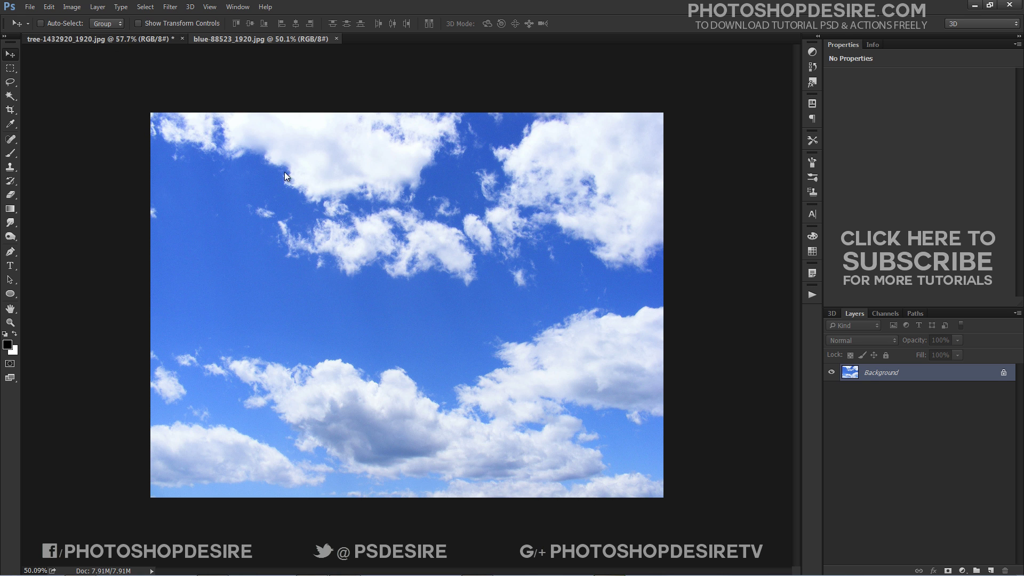
pyautogui.hotkey('ctrl', 'Tab')
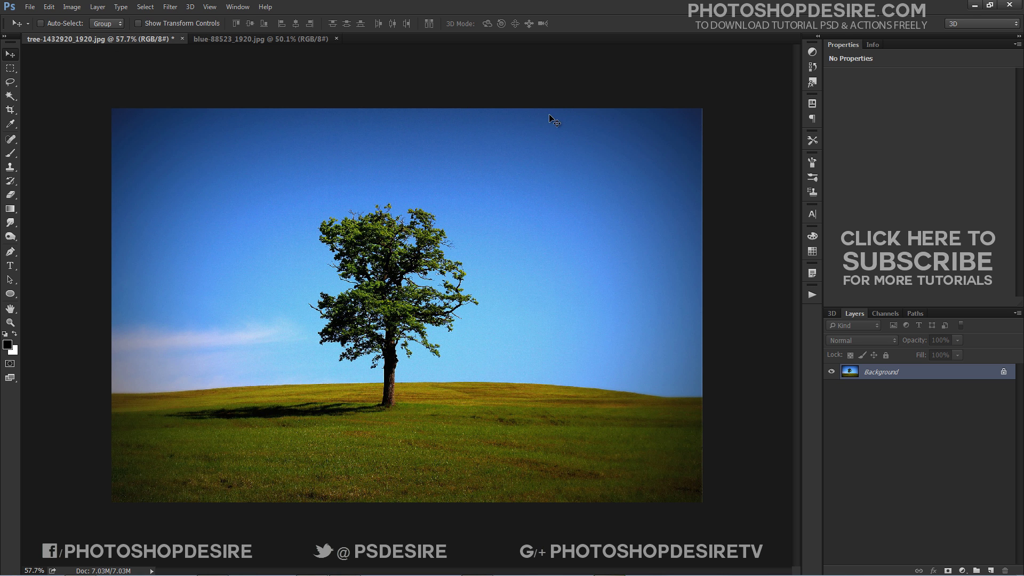
pyautogui.click(277, 38)
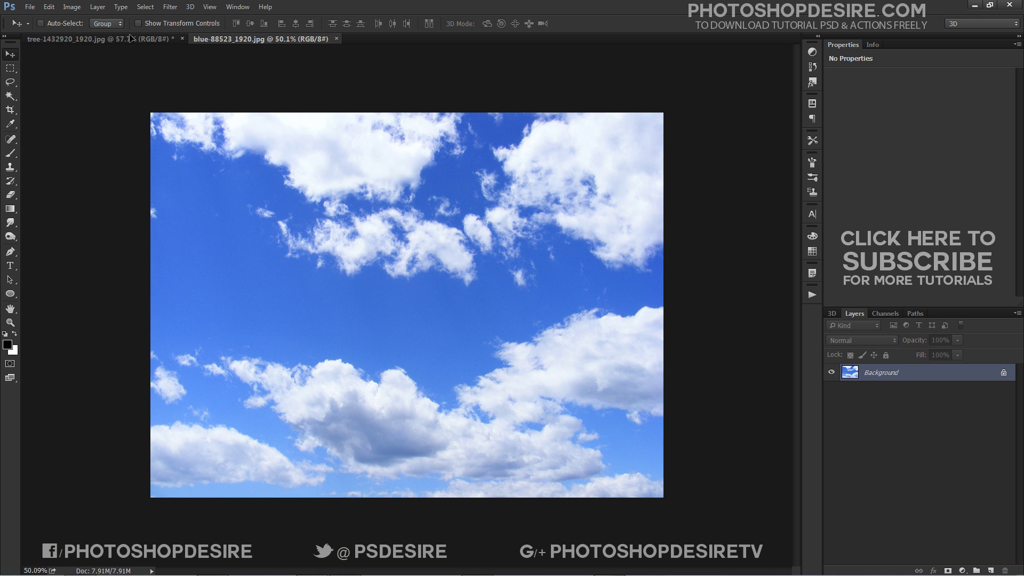
# Step: Drop the cloud image into the tree document as Layer 1 and shift it slightly down
pyautogui.moveTo(131, 38); pyautogui.dragTo(478, 270)
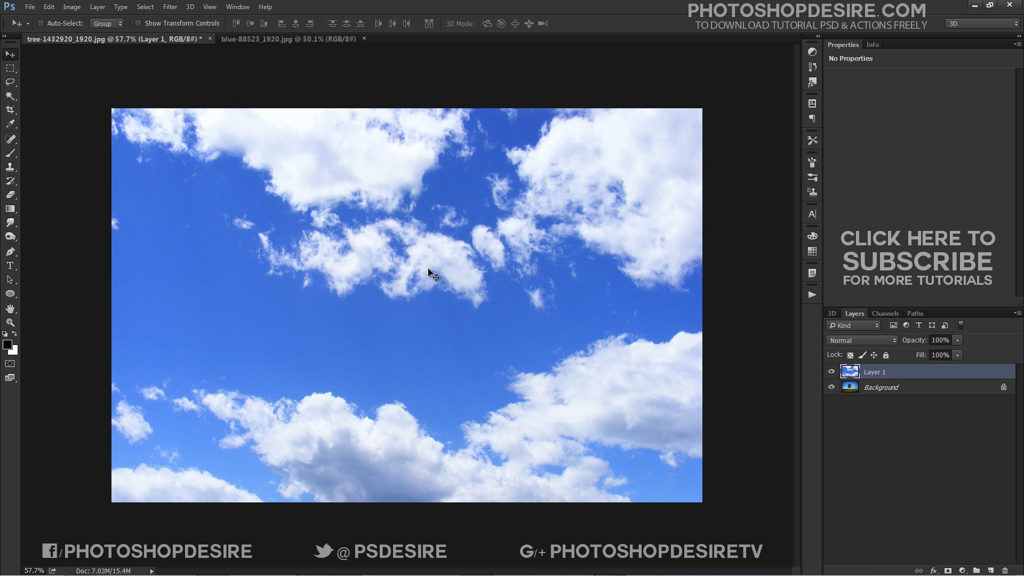
pyautogui.moveTo(435, 232); pyautogui.dragTo(438, 270)
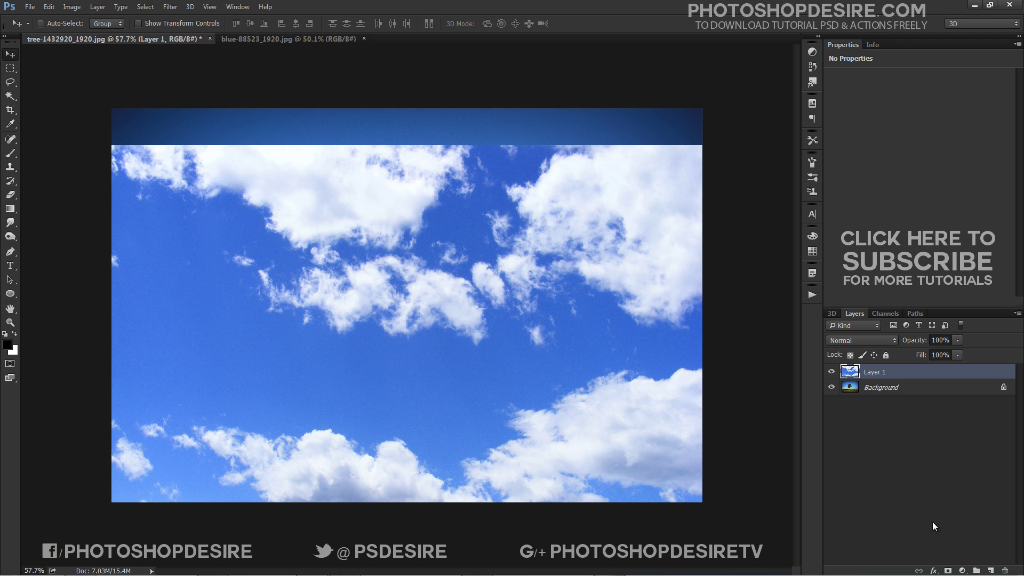
# Step: Clip a Hue/Saturation layer (Hue -9, Lightness -20) to the clouds, then move Layer 1 to fill the canvas
pyautogui.click(961, 568)
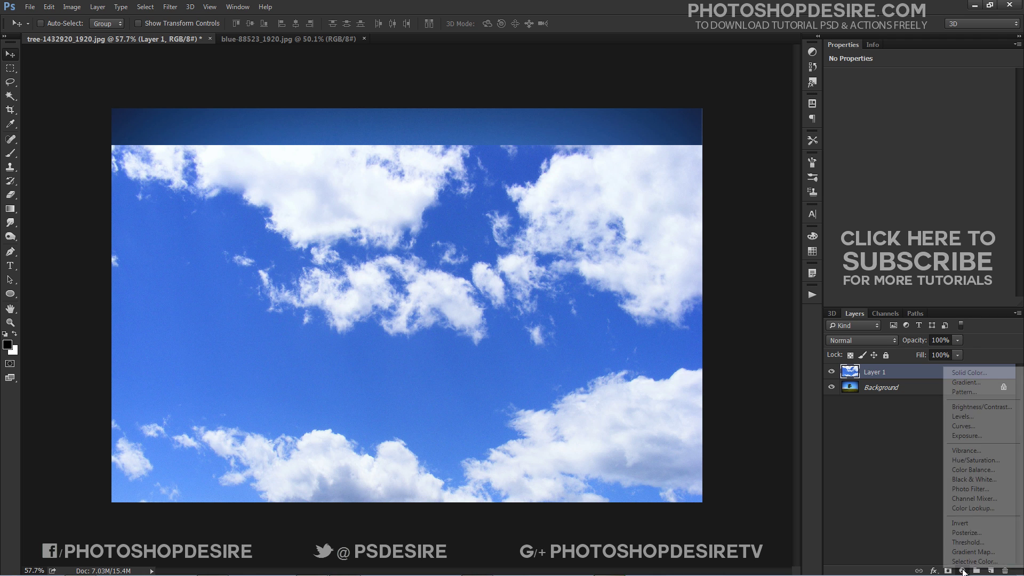
pyautogui.click(968, 462)
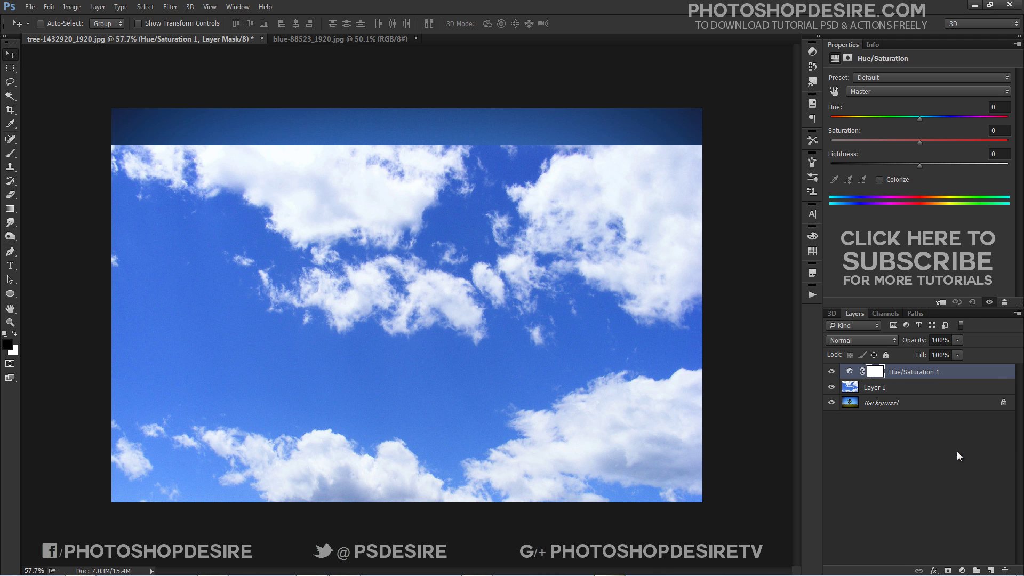
pyautogui.click(1018, 313)
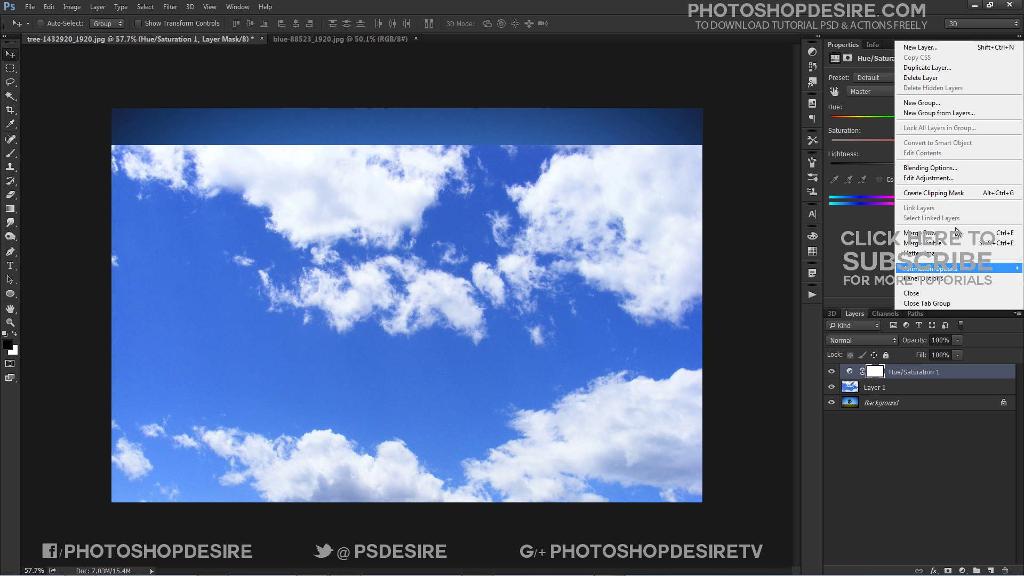
pyautogui.click(943, 192)
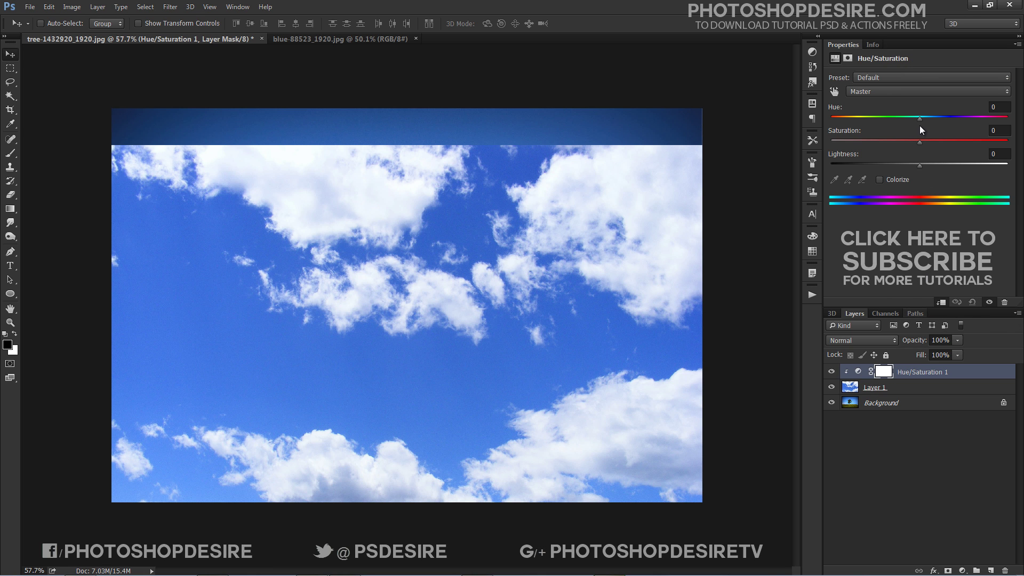
pyautogui.moveTo(919, 120); pyautogui.dragTo(911, 120)
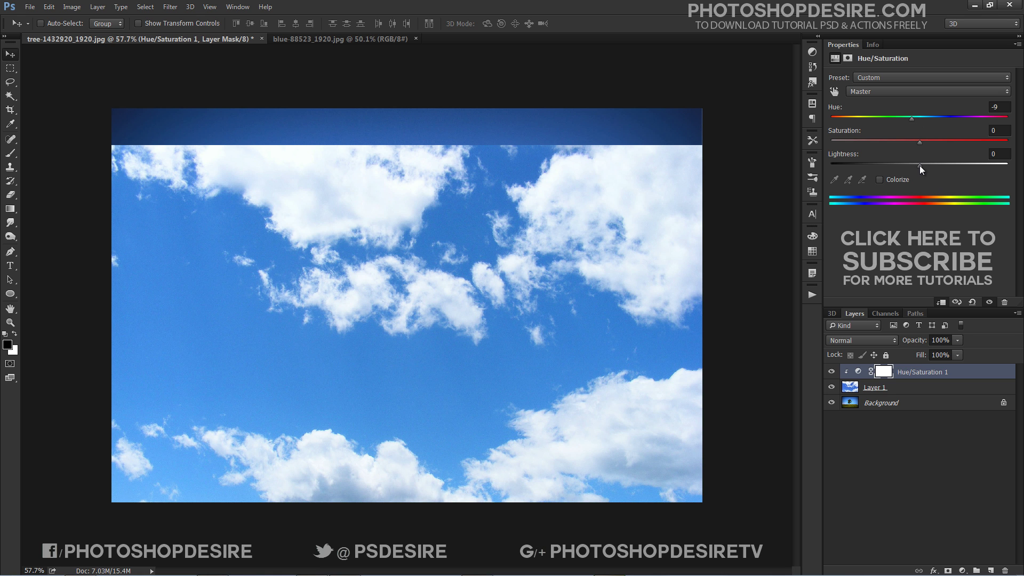
pyautogui.moveTo(919, 166); pyautogui.dragTo(901, 165)
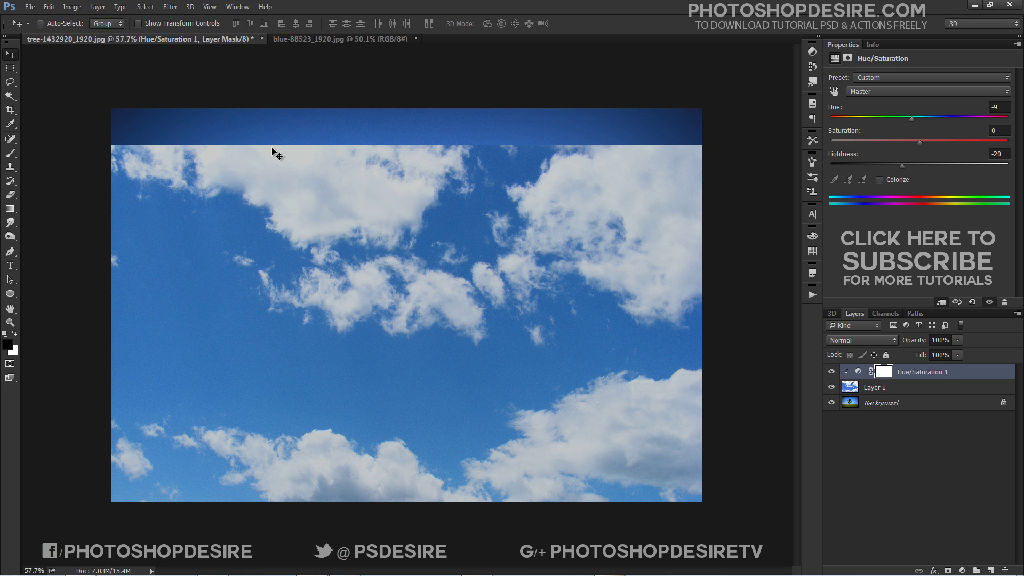
pyautogui.click(874, 388)
pyautogui.moveTo(693, 384); pyautogui.dragTo(645, 342)
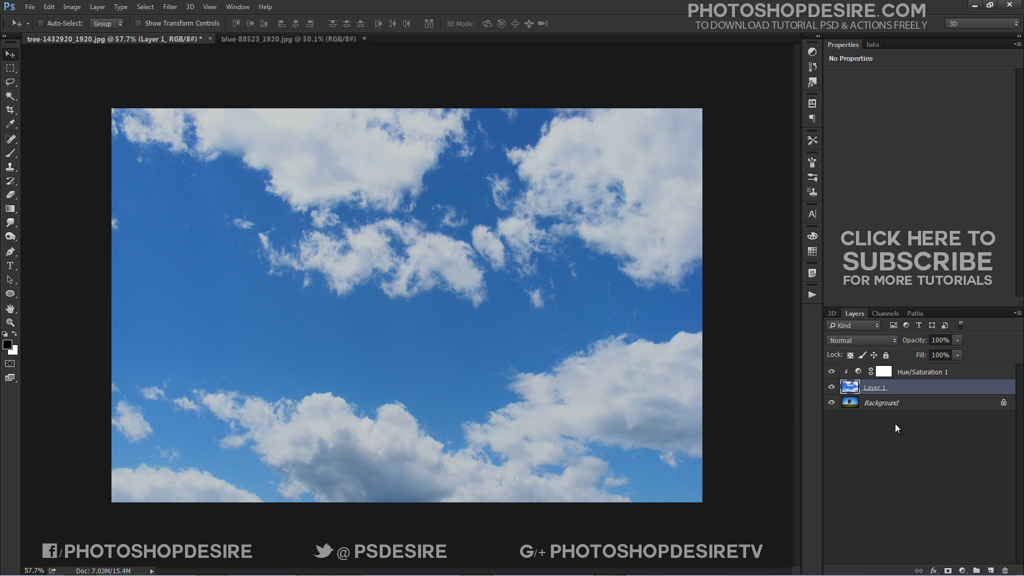
# Step: Duplicate the Background layer and move Background copy to the top of the layer stack
pyautogui.click(887, 405)
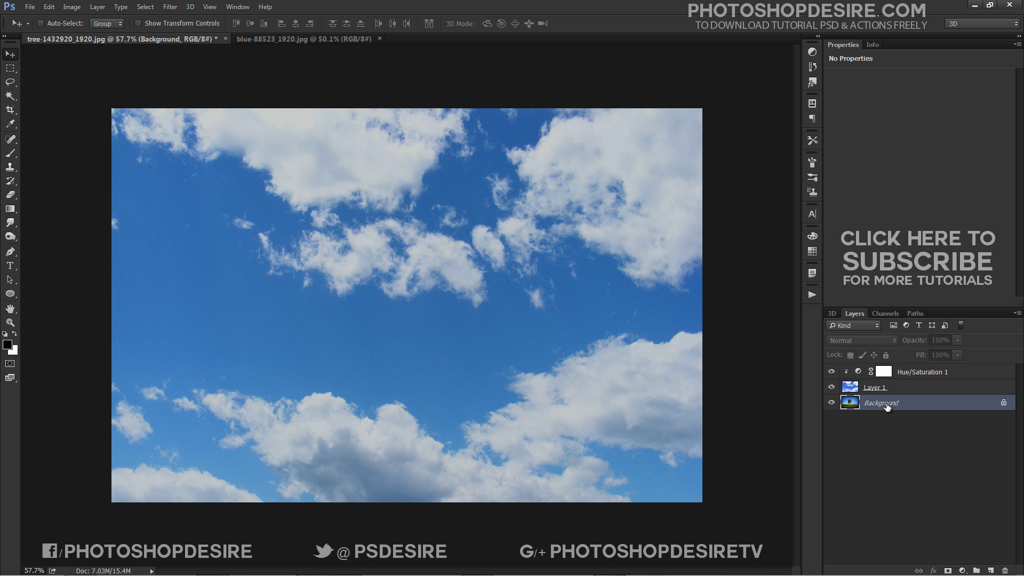
pyautogui.rightClick(888, 406)
pyautogui.click(924, 425)
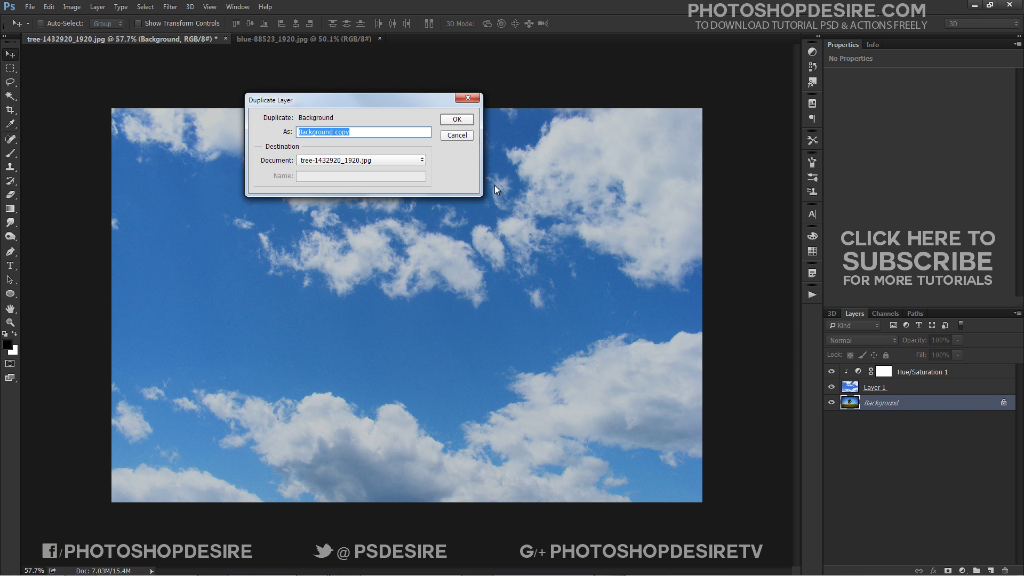
pyautogui.click(467, 122)
pyautogui.moveTo(928, 405); pyautogui.dragTo(925, 368)
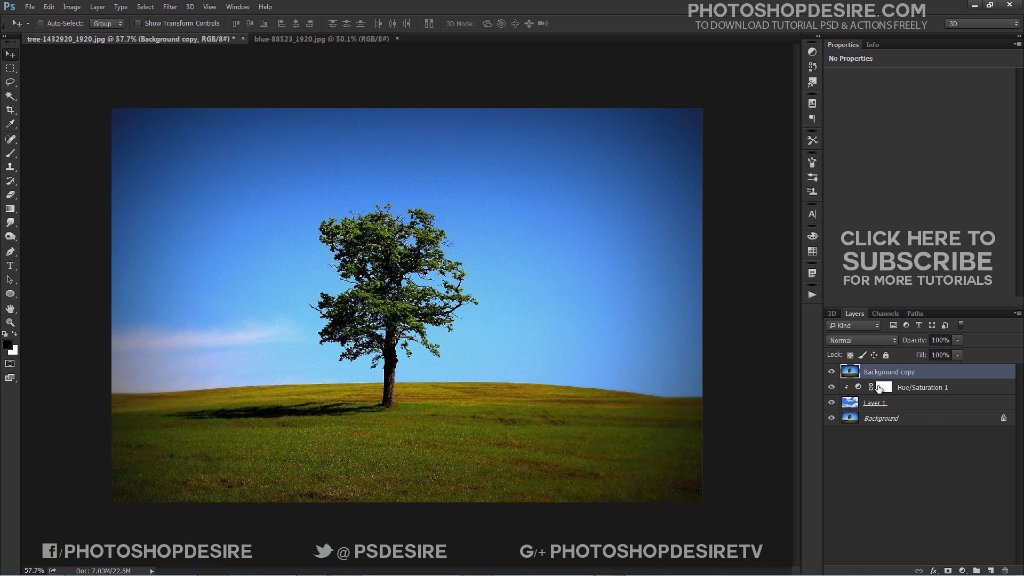
pyautogui.scroll(1, 538, 315)
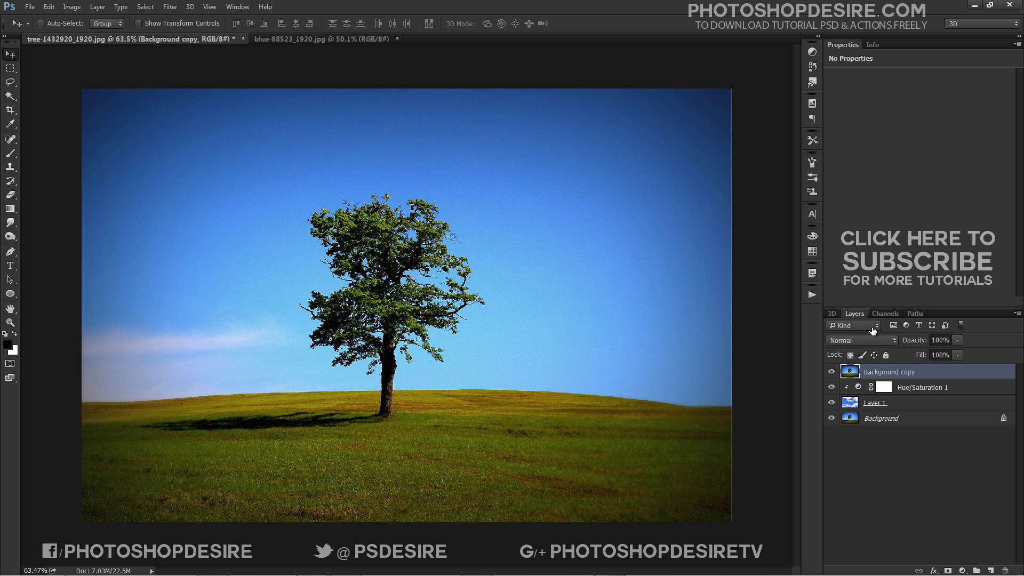
# Step: In Background copy's blending options, set Blend If to Blue and pull This Layer's white slider to 248
pyautogui.doubleClick(861, 371)
pyautogui.moveTo(603, 274); pyautogui.dragTo(501, 275)
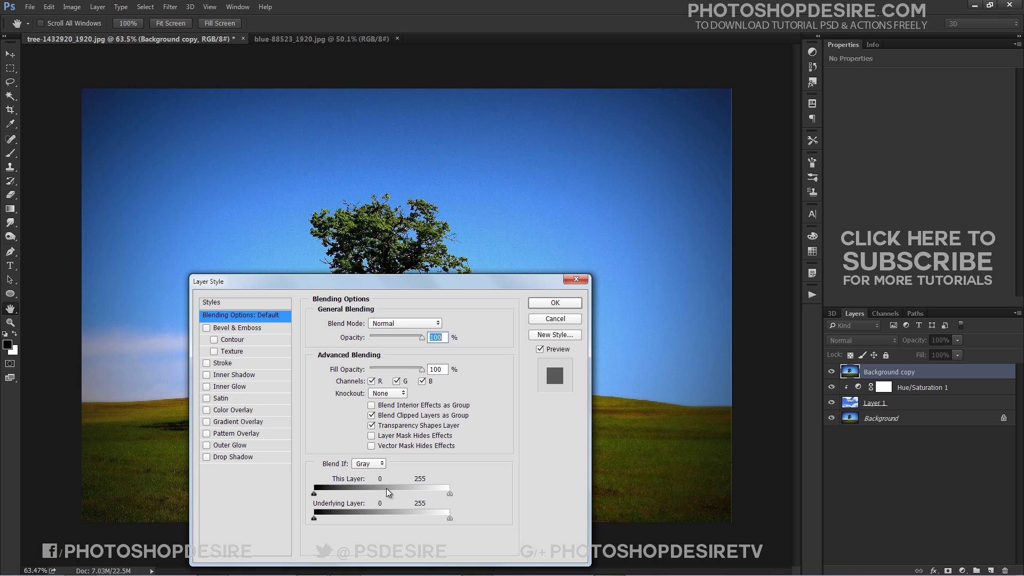
pyautogui.moveTo(314, 493)
pyautogui.mouseDown()
pyautogui.moveTo(372, 496)
pyautogui.moveTo(314, 494)
pyautogui.mouseUp()
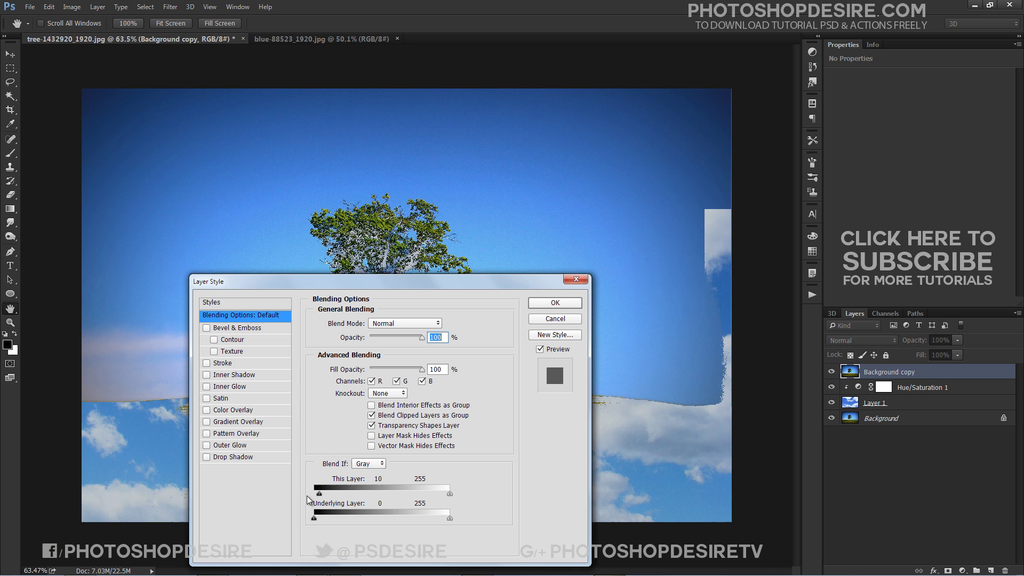
pyautogui.moveTo(451, 496)
pyautogui.mouseDown()
pyautogui.moveTo(387, 499)
pyautogui.moveTo(449, 495)
pyautogui.mouseUp()
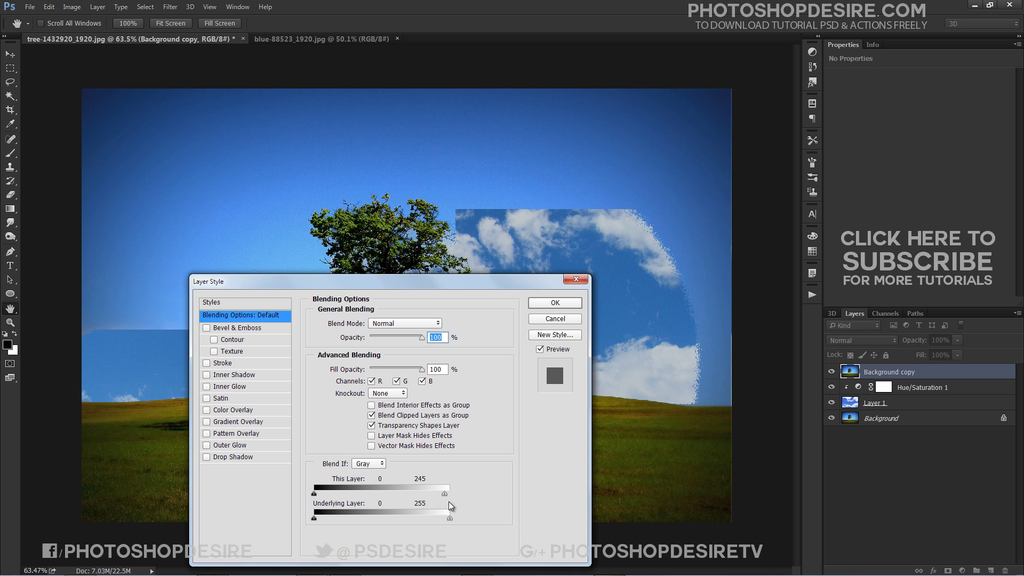
pyautogui.click(373, 465)
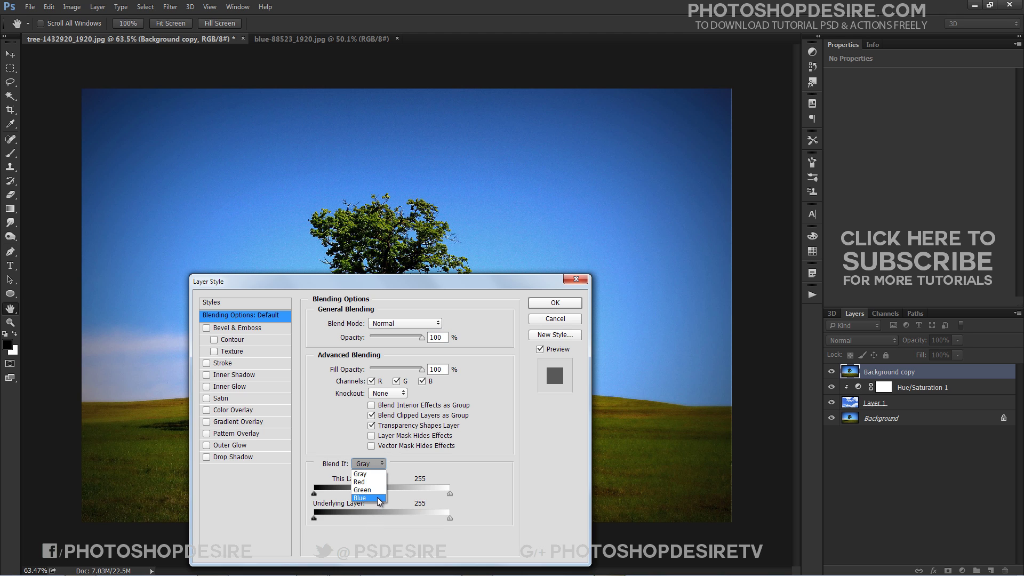
pyautogui.click(379, 501)
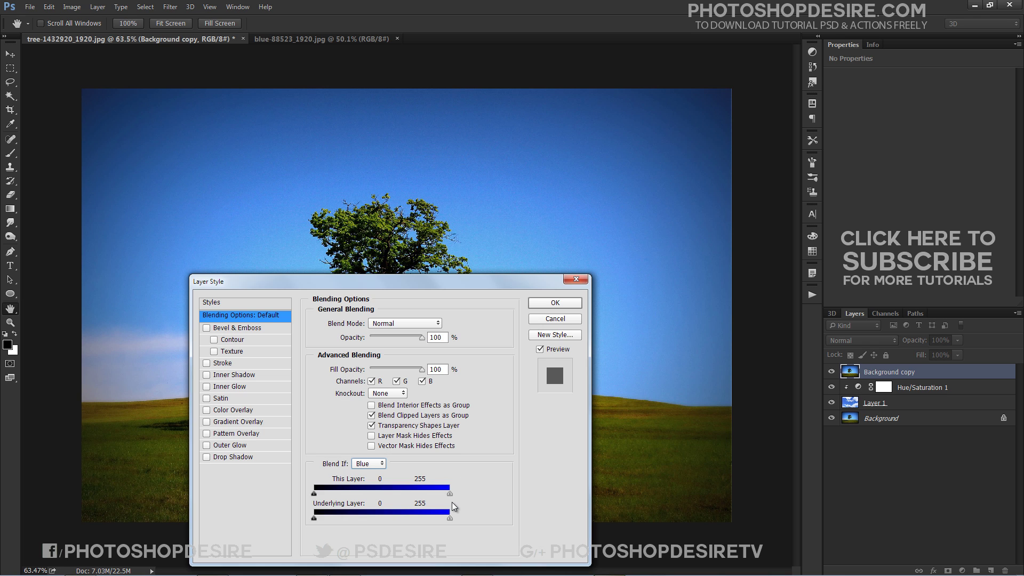
pyautogui.moveTo(450, 495); pyautogui.dragTo(447, 495)
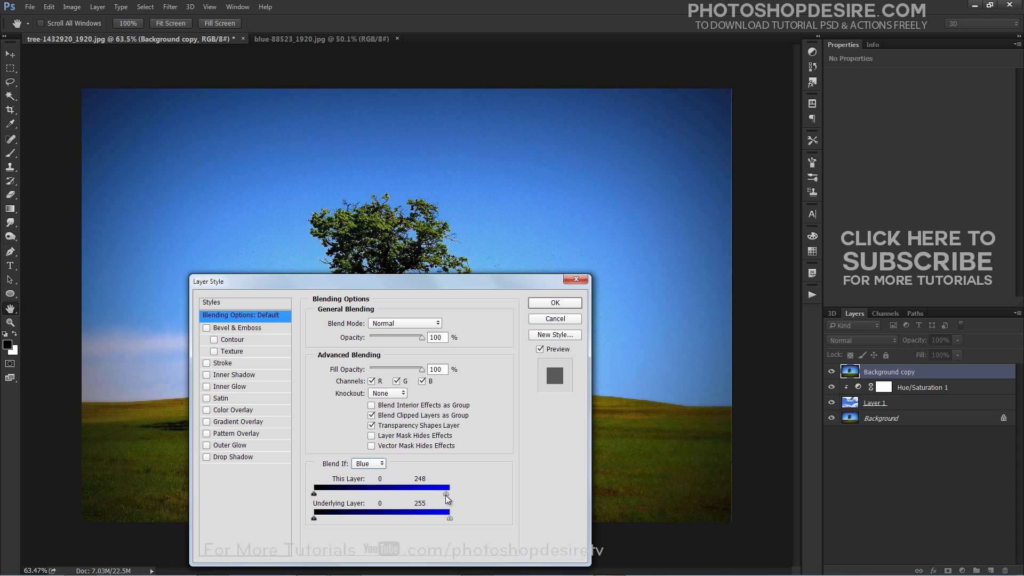
# Step: Split This Layer's white Blend If slider to 53/240 so the clouds show through, and apply
pyautogui.moveTo(446, 496); pyautogui.dragTo(441, 495)
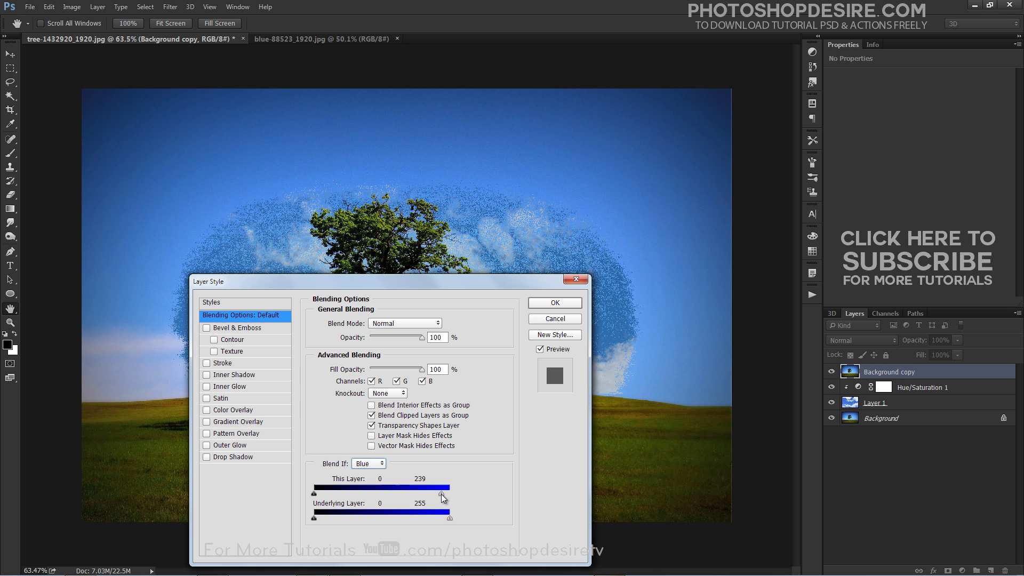
pyautogui.moveTo(442, 498); pyautogui.dragTo(342, 492)
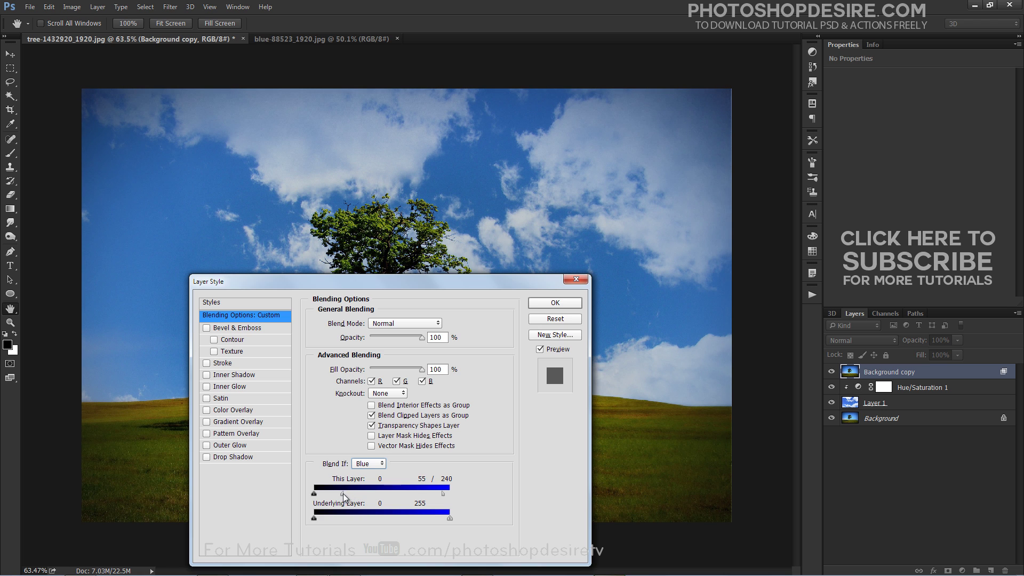
pyautogui.moveTo(342, 492); pyautogui.dragTo(344, 494)
pyautogui.click(536, 305)
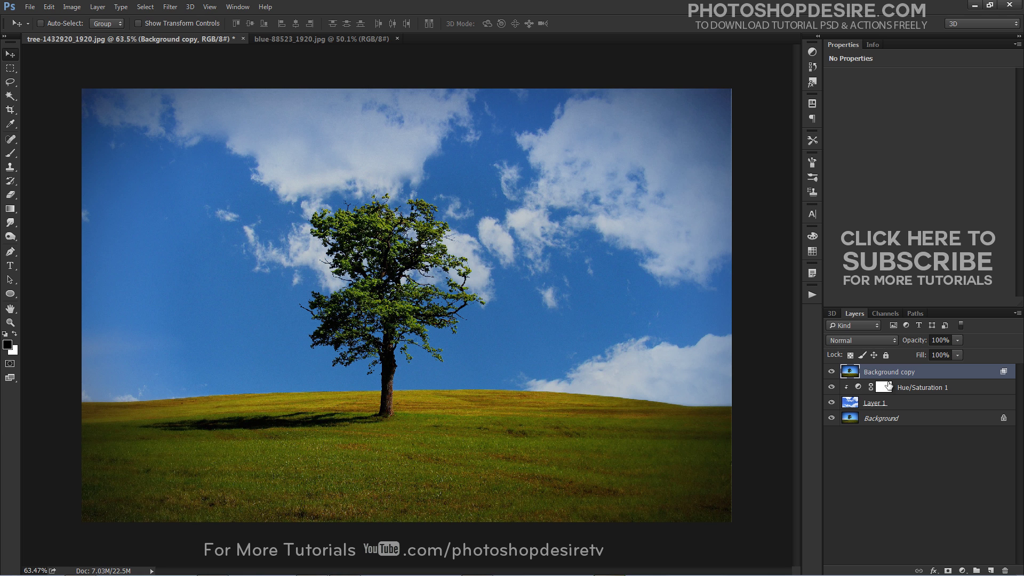
# Step: Reposition Layer 1 so the seam disappears and the clouds sit lower behind the tree
pyautogui.click(898, 404)
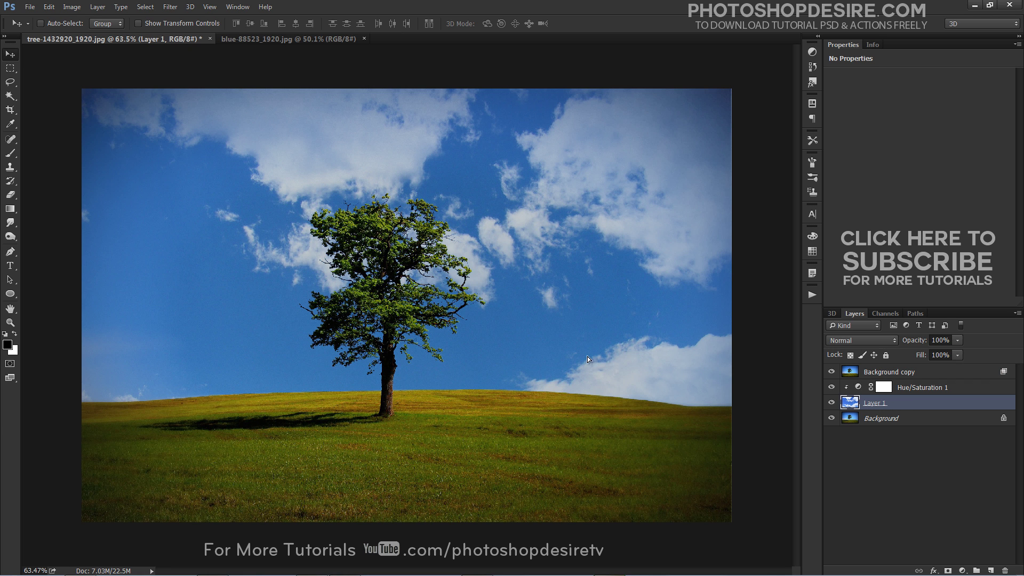
pyautogui.moveTo(588, 356); pyautogui.dragTo(609, 264)
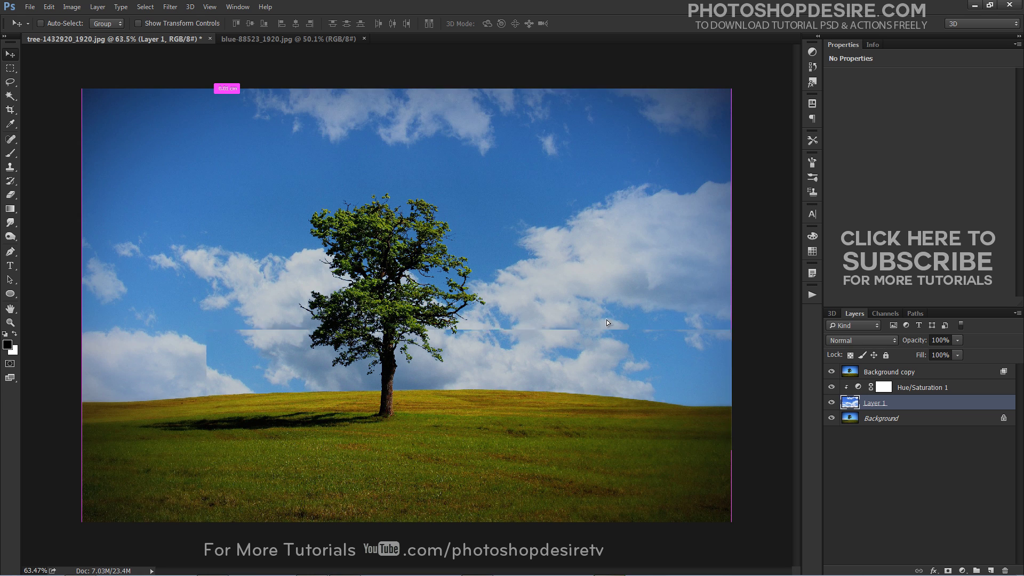
pyautogui.moveTo(606, 318)
pyautogui.mouseDown()
pyautogui.moveTo(605, 298)
pyautogui.moveTo(607, 309)
pyautogui.mouseUp()
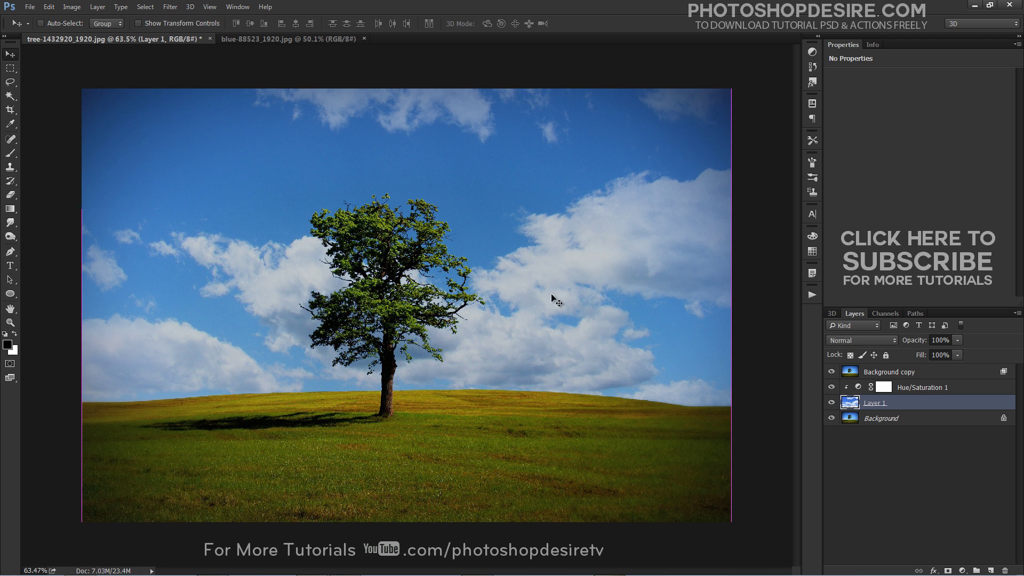
pyautogui.moveTo(528, 201); pyautogui.dragTo(531, 241)
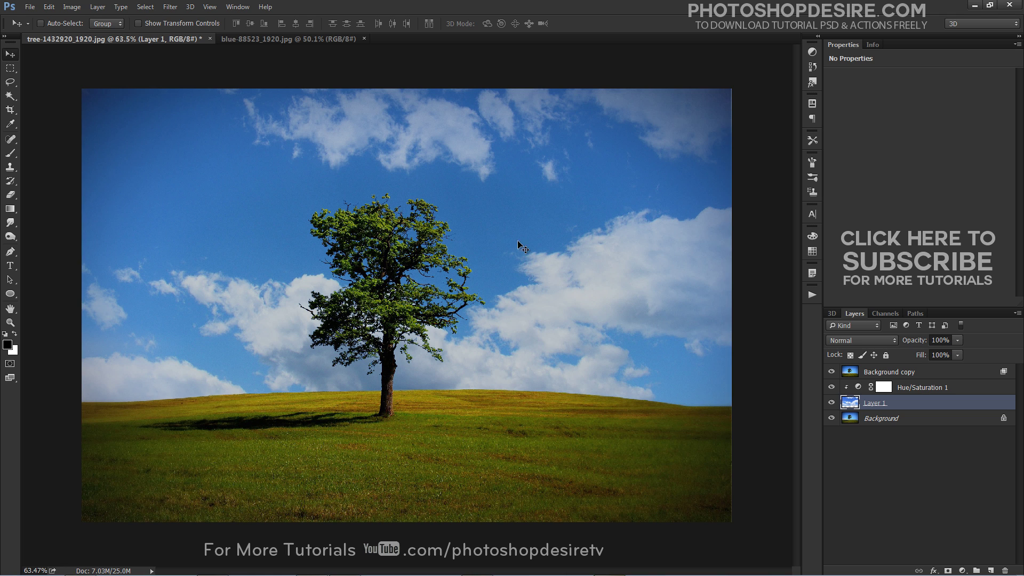
pyautogui.click(918, 387)
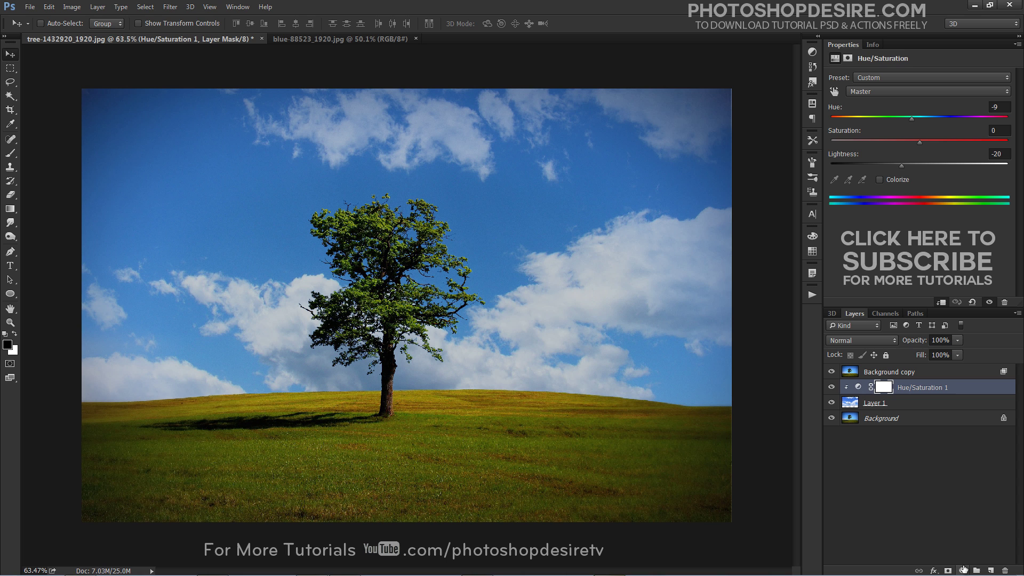
# Step: Add a Levels adjustment with white input 197, then nudge the Layer 1 clouds slightly lower
pyautogui.click(963, 570)
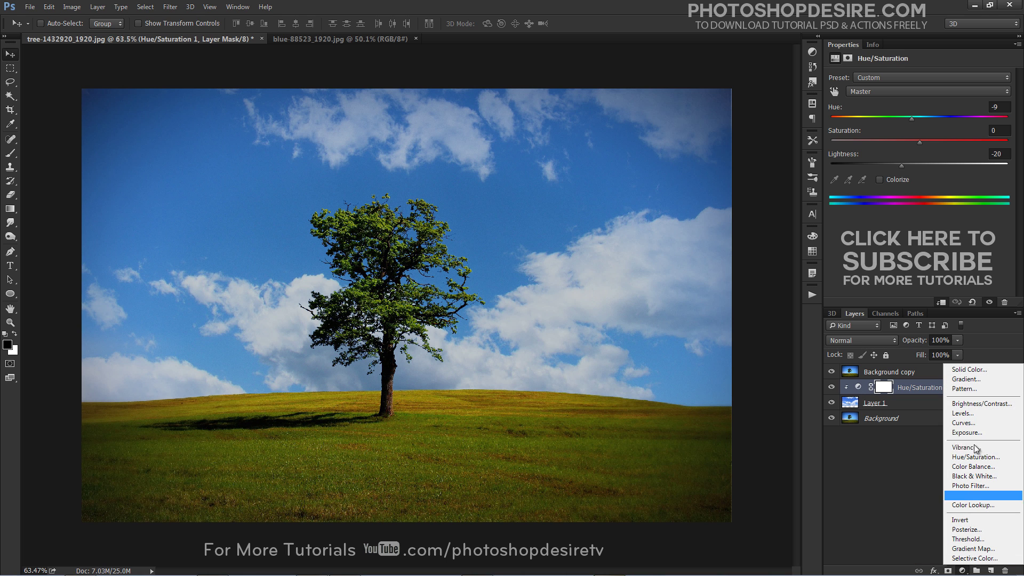
pyautogui.click(966, 413)
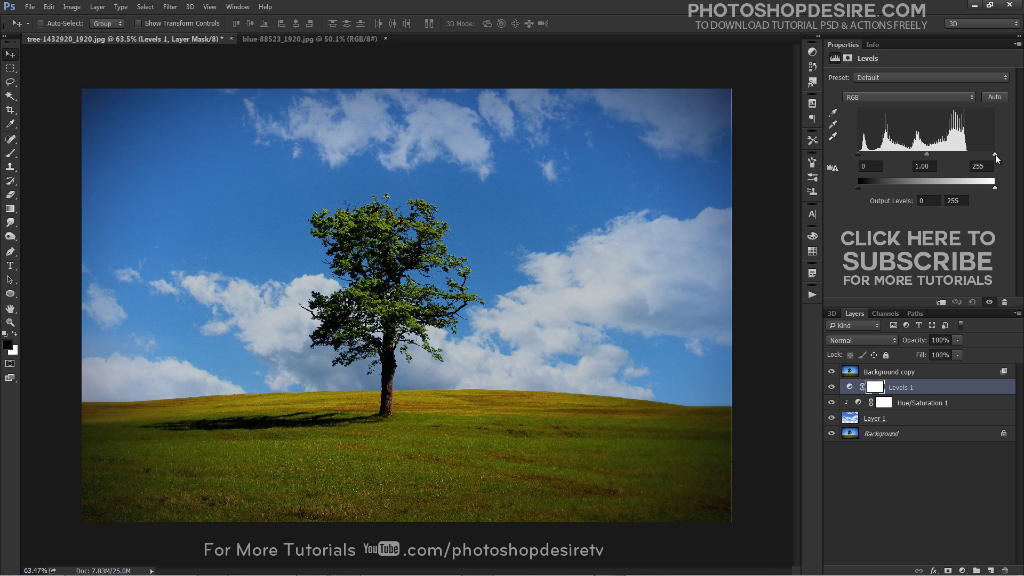
pyautogui.moveTo(994, 156); pyautogui.dragTo(966, 156)
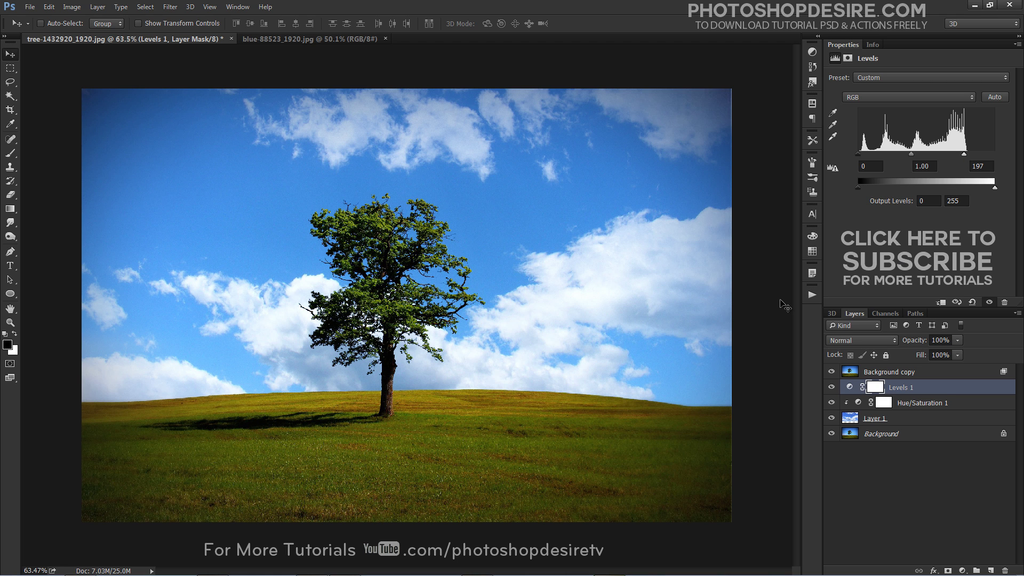
pyautogui.click(878, 421)
pyautogui.moveTo(638, 279); pyautogui.dragTo(647, 307)
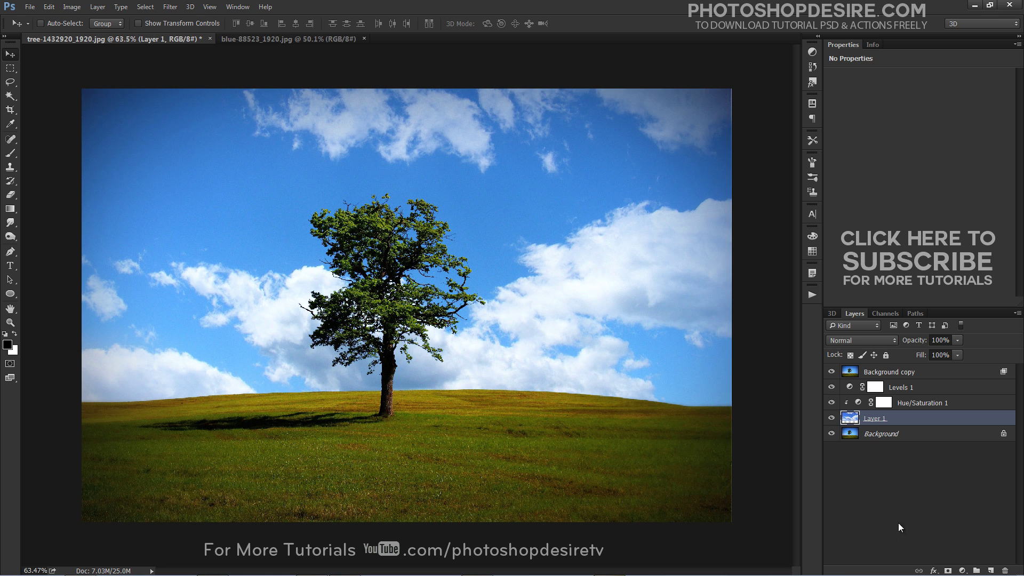
pyautogui.click(901, 513)
pyautogui.keyDown('alt'); pyautogui.click(831, 436); pyautogui.keyUp('alt')
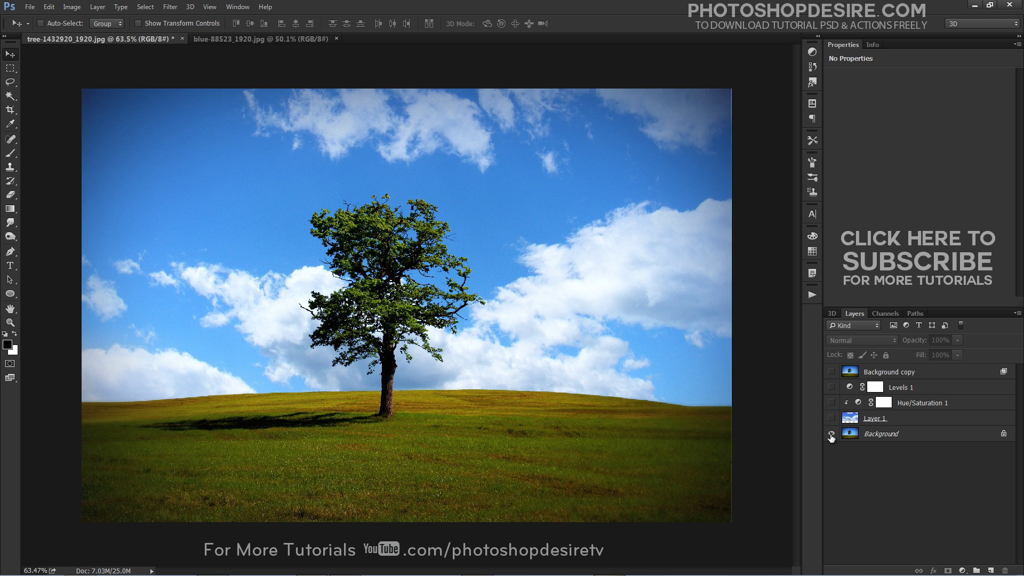
pyautogui.keyDown('alt'); pyautogui.click(831, 433); pyautogui.keyUp('alt')
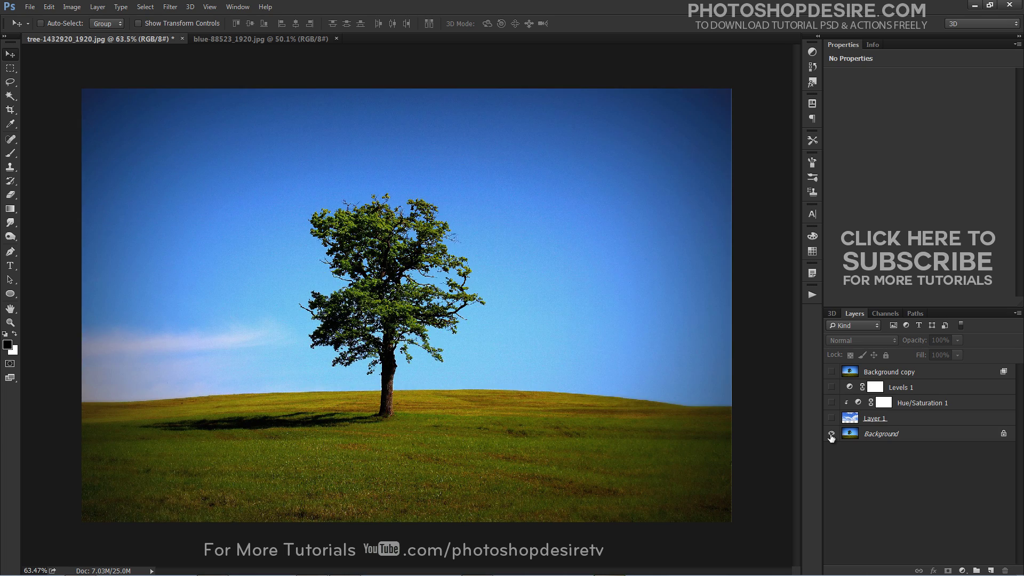
pyautogui.keyDown('alt'); pyautogui.click(831, 433); pyautogui.keyUp('alt')
pyautogui.scroll(5, 404, 239)
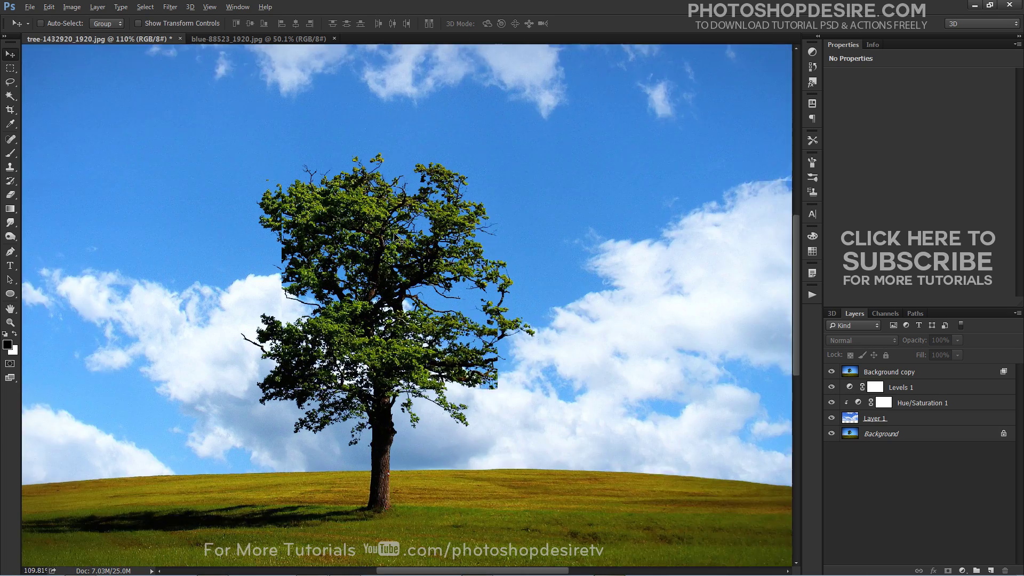
pyautogui.scroll(-5, 414, 233)
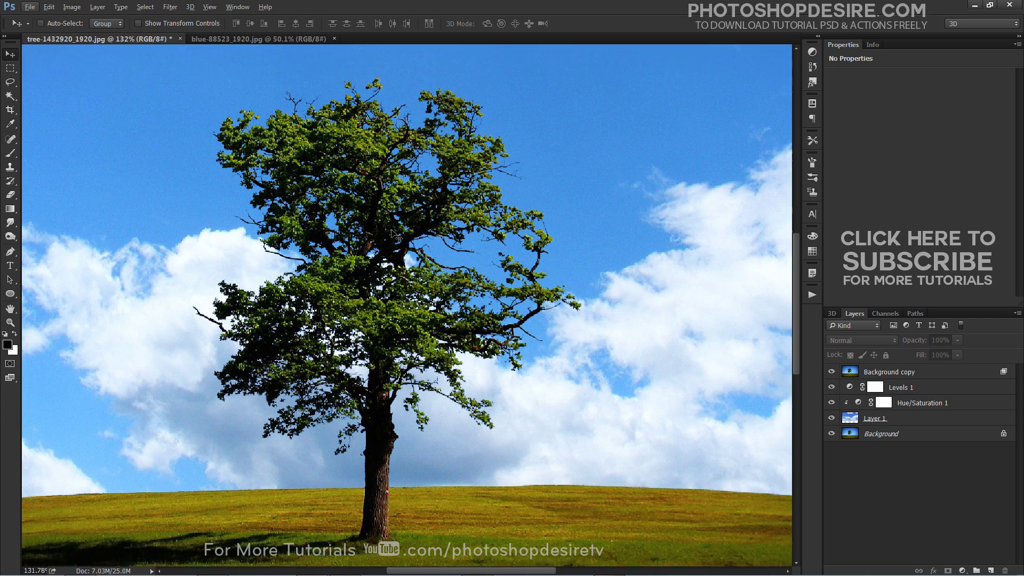
pyautogui.scroll(8, 483, 312)
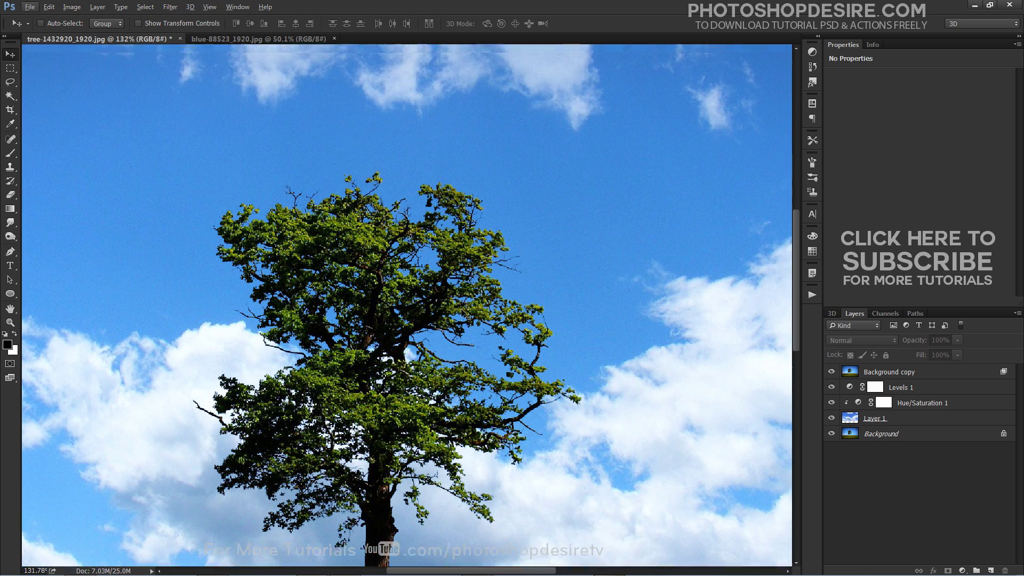
pyautogui.scroll(-3, 446, 341)
pyautogui.scroll(-2, 446, 342)
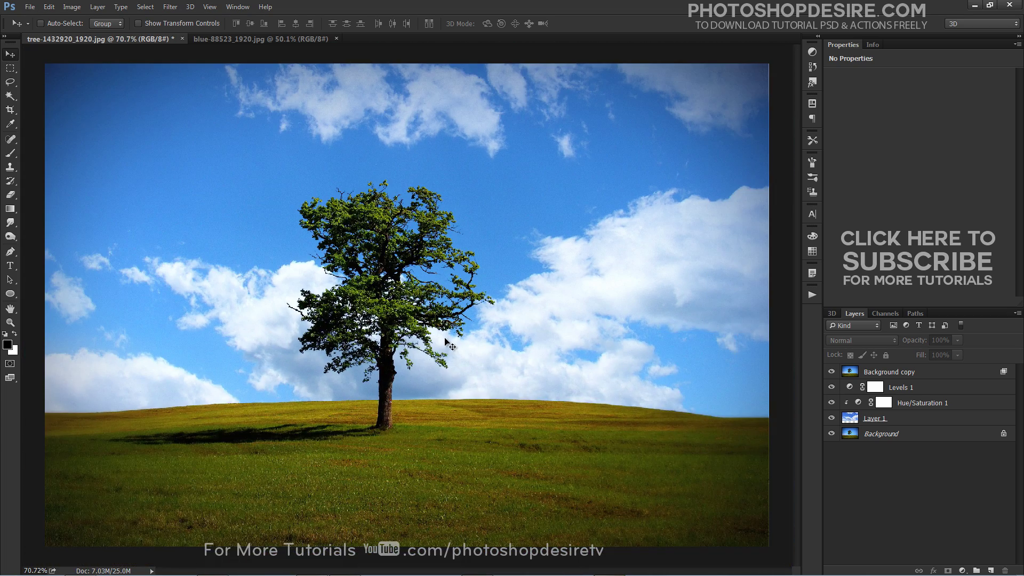
pyautogui.scroll(-1, 445, 341)
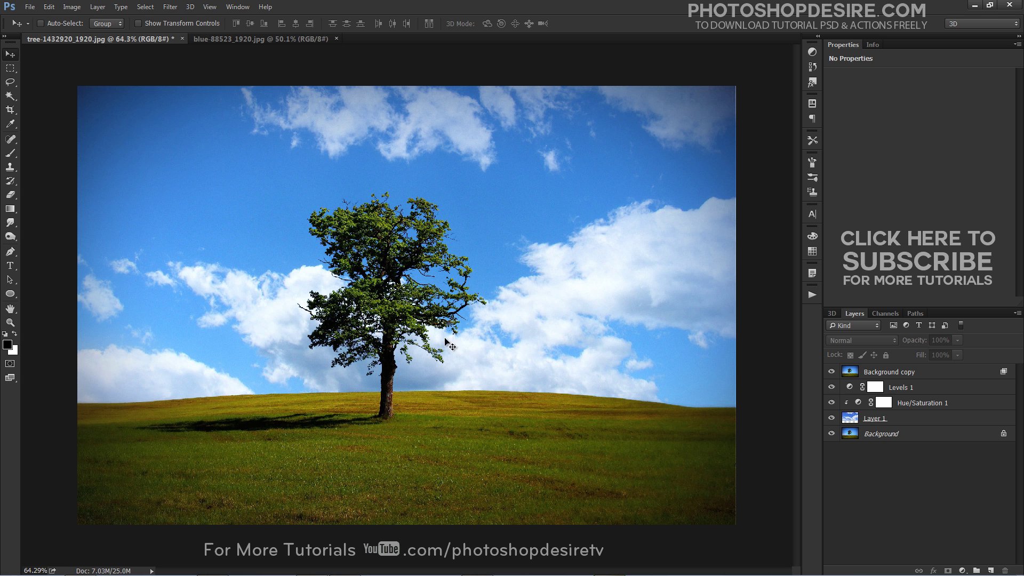
pyautogui.keyDown('alt'); pyautogui.click(831, 434); pyautogui.keyUp('alt')
pyautogui.keyDown('alt'); pyautogui.click(831, 434); pyautogui.keyUp('alt')
pyautogui.keyDown('alt'); pyautogui.click(831, 434); pyautogui.keyUp('alt')
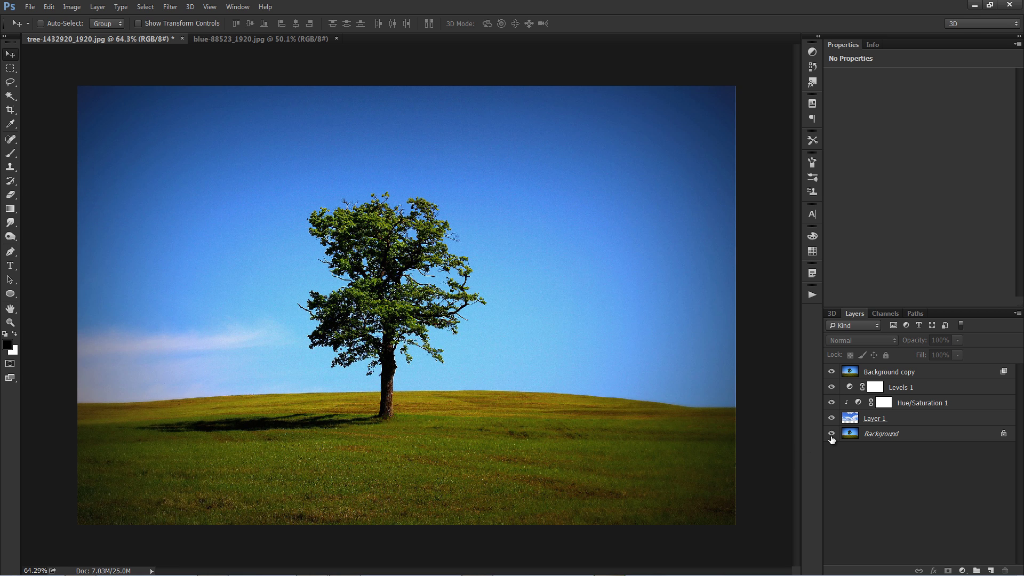